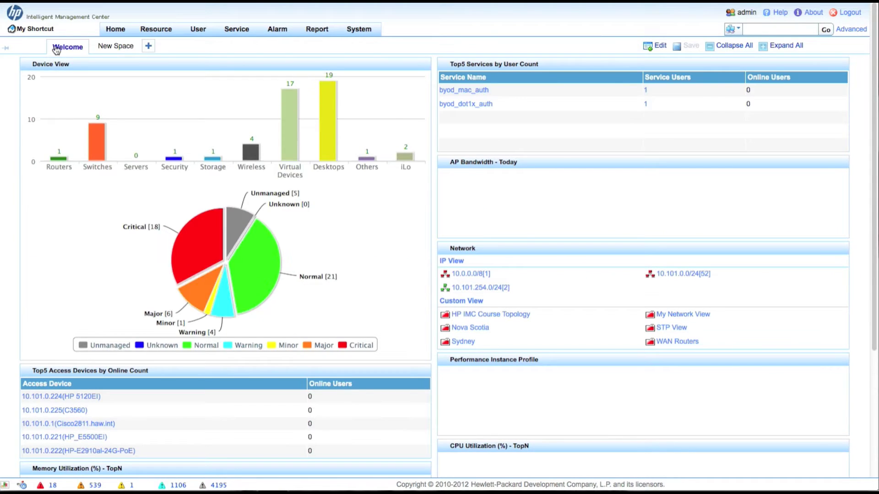
Search for 10.101.0.205 and open the HPIMCAIO server's device details page
scroll(751, 28, "down", 1)
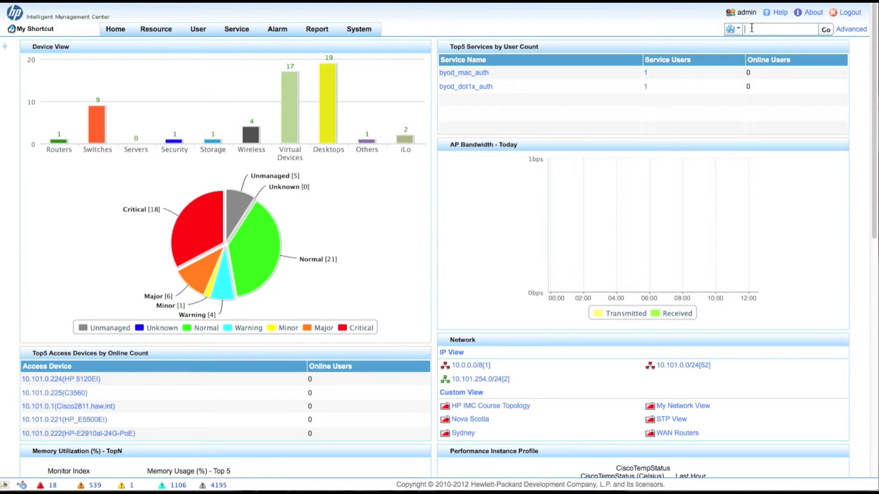
type("10.101.0.205")
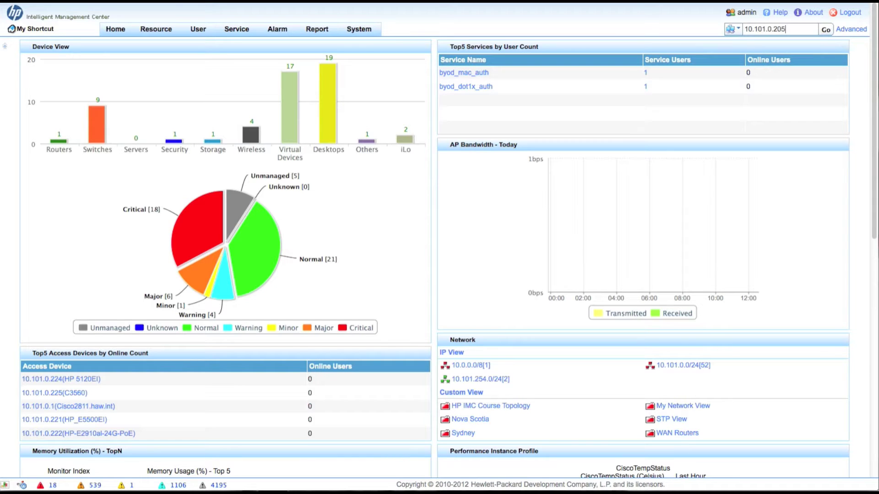
key("Return")
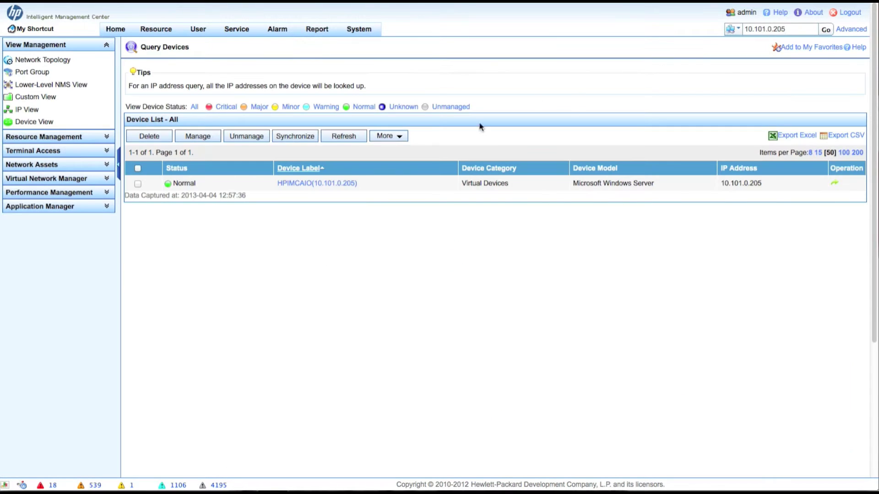
left_click(322, 183)
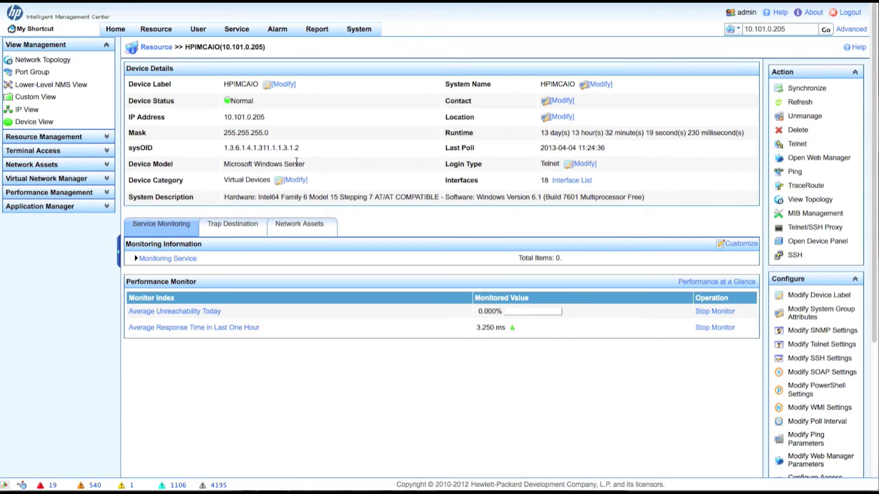
Open a new Add Monitor form from Performance Management Monitoring Settings
left_click(53, 192)
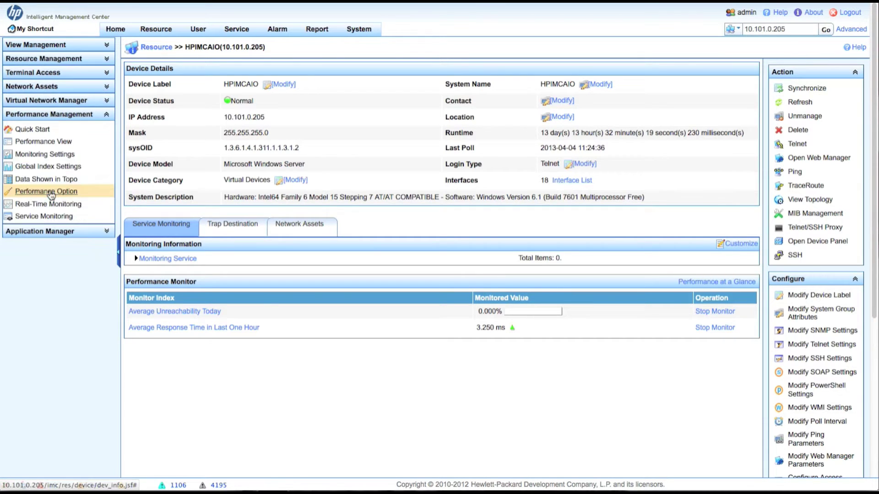
left_click(48, 155)
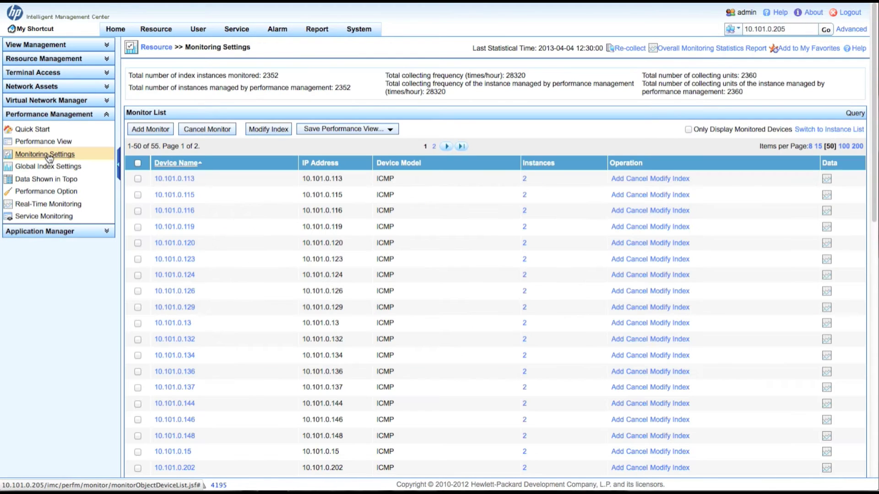
left_click(158, 129)
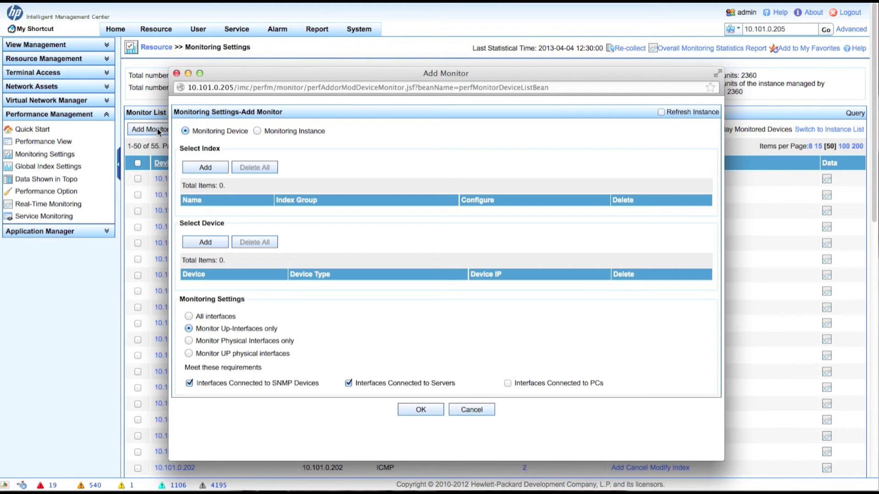
Select the Server storage Usage (%) index from System - Others as the monitor's index
left_click(206, 168)
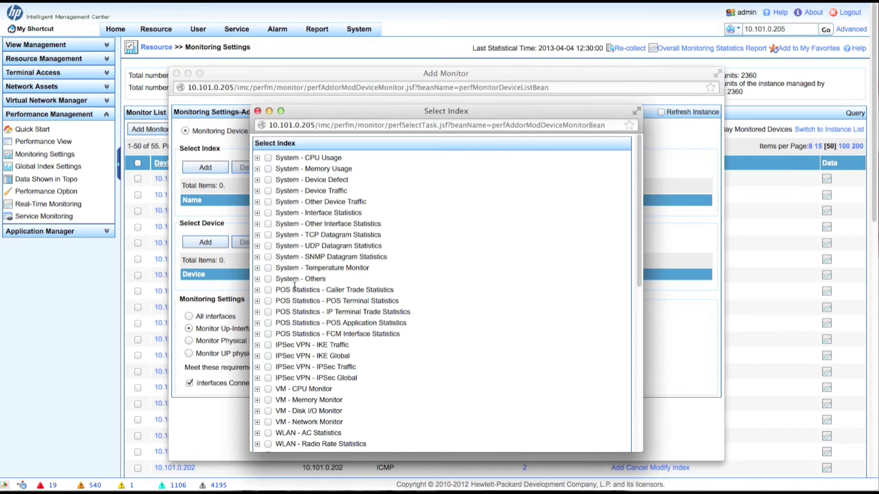
left_click(258, 279)
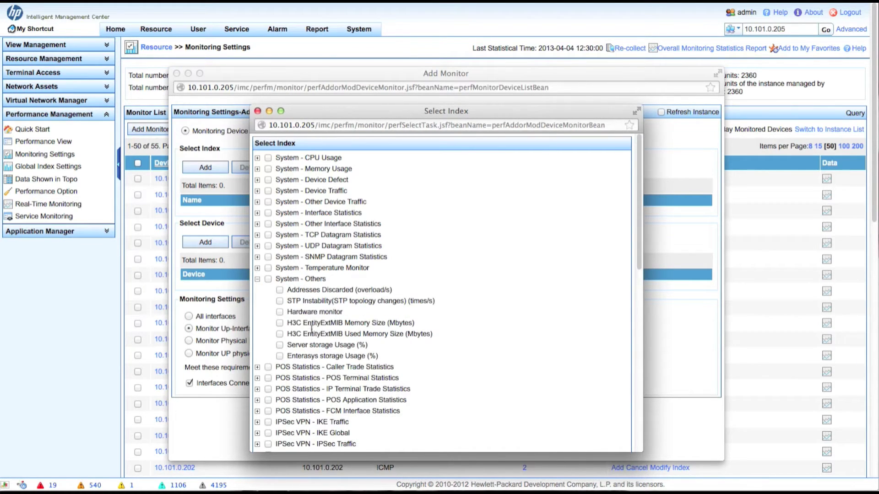
left_click(279, 346)
left_click_drag(642, 248, 639, 451)
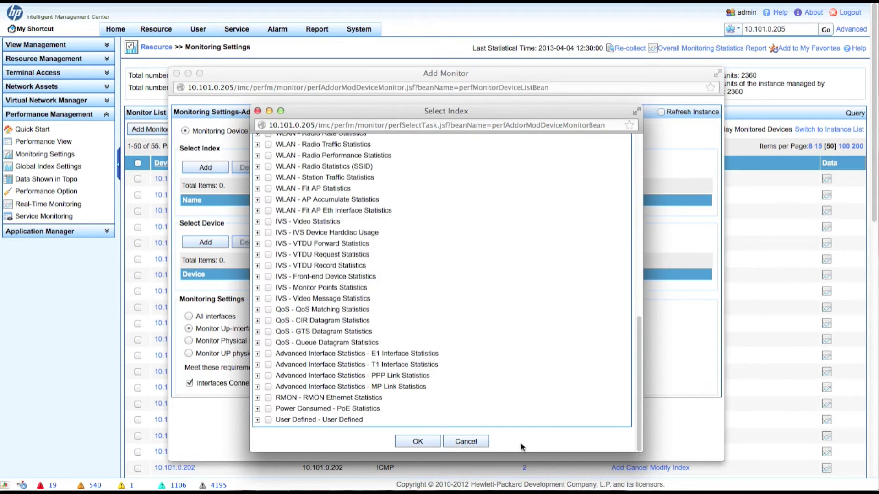
left_click(429, 439)
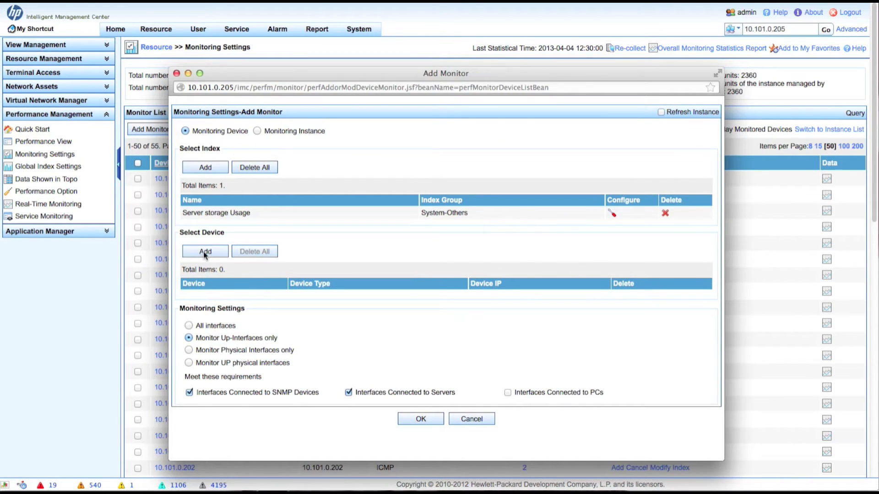
Pick HPIMCAIO from Virtual Devices, sorted by series, as the monitor's device
left_click(204, 253)
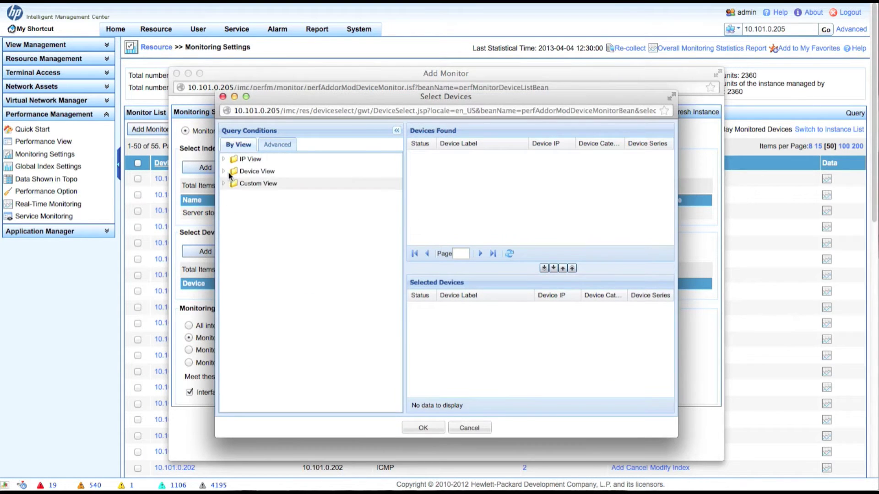
left_click(223, 172)
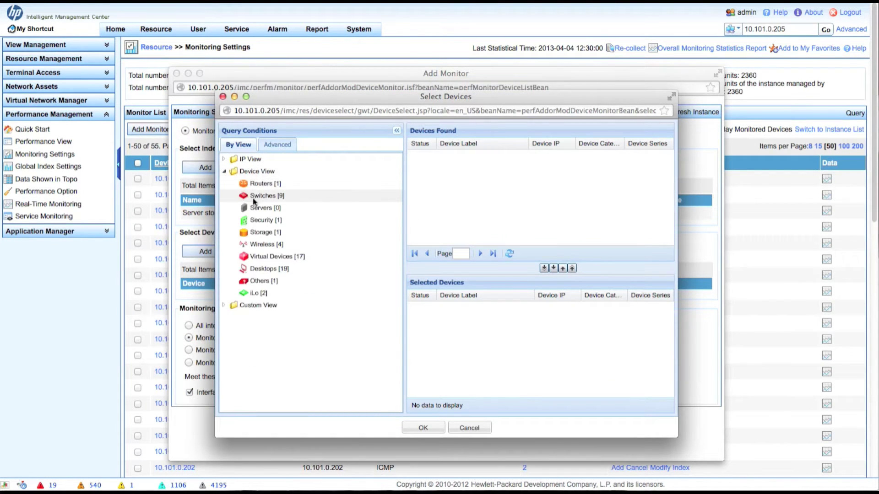
left_click(261, 208)
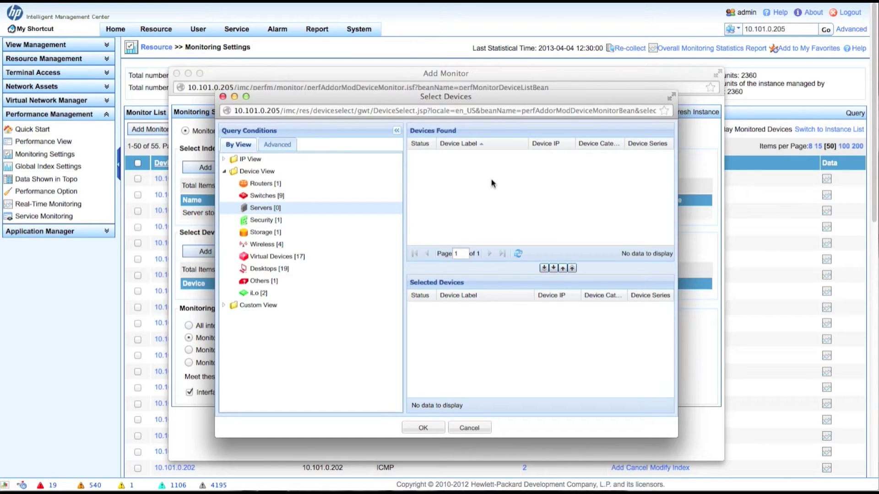
left_click(284, 257)
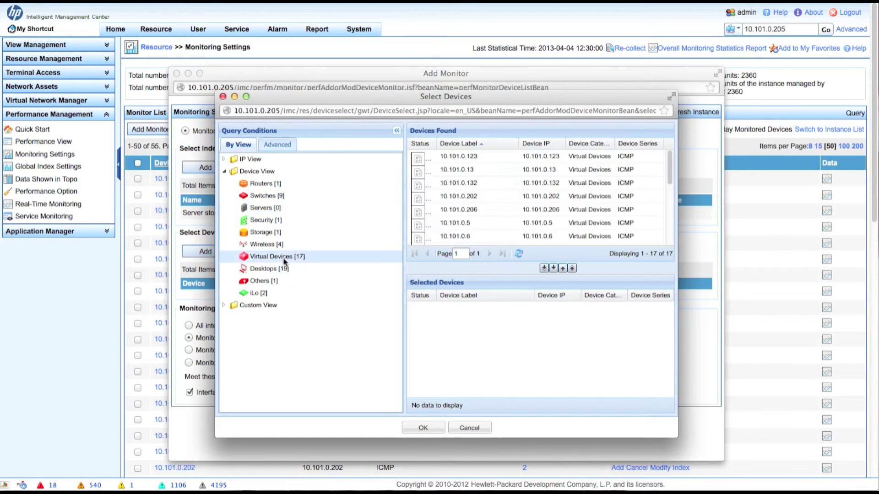
left_click(586, 143)
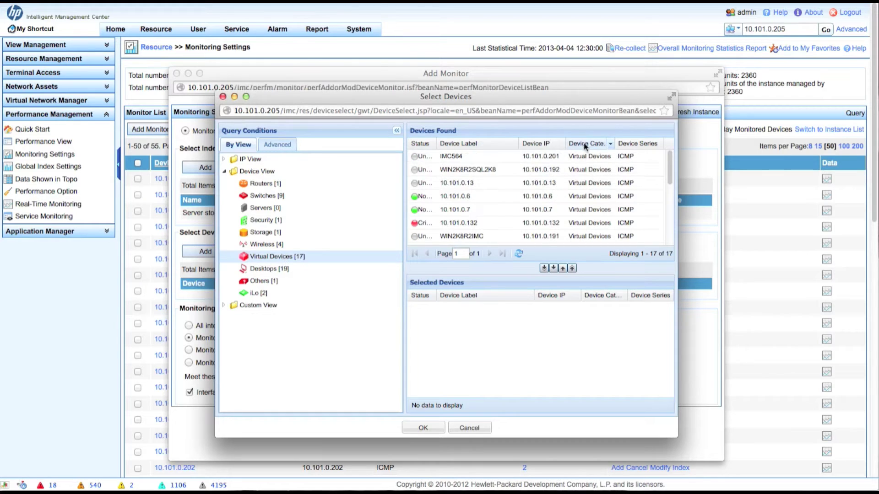
left_click(630, 146)
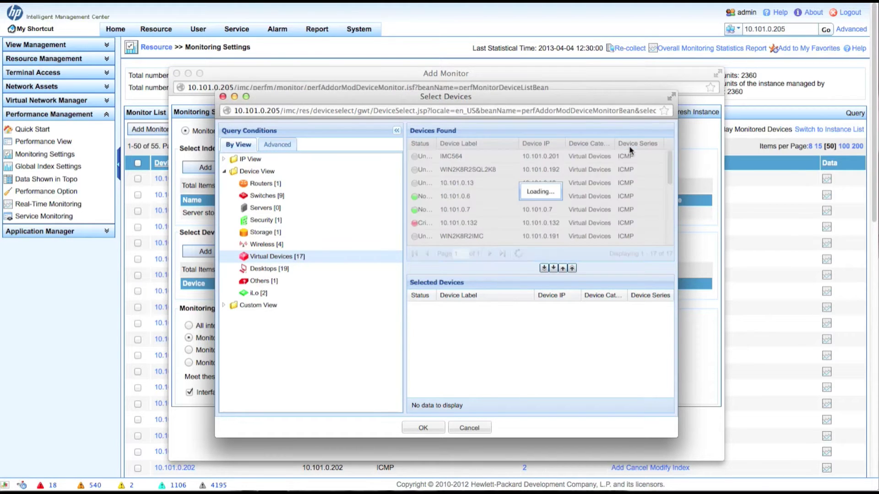
left_click(631, 147)
left_click(453, 157)
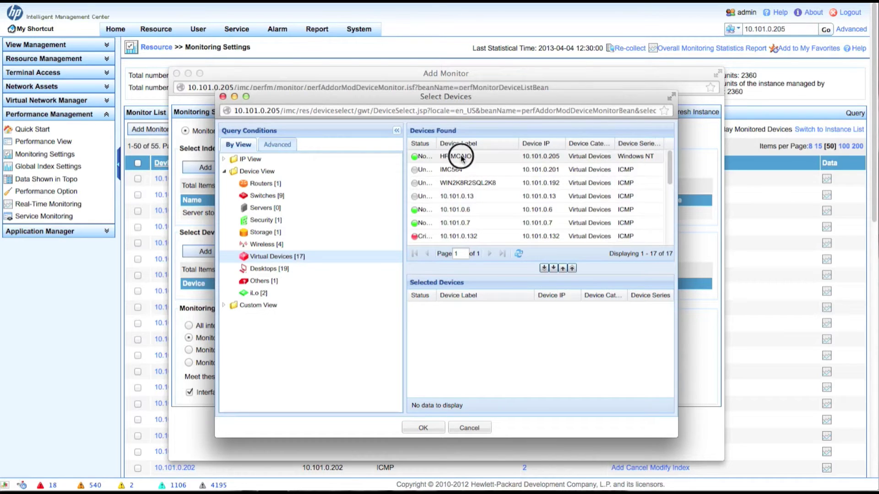
left_click(554, 269)
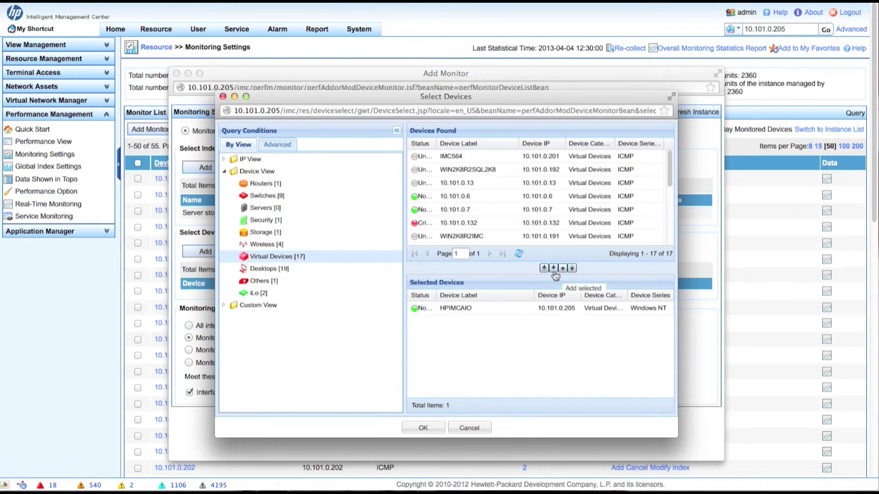
left_click(422, 426)
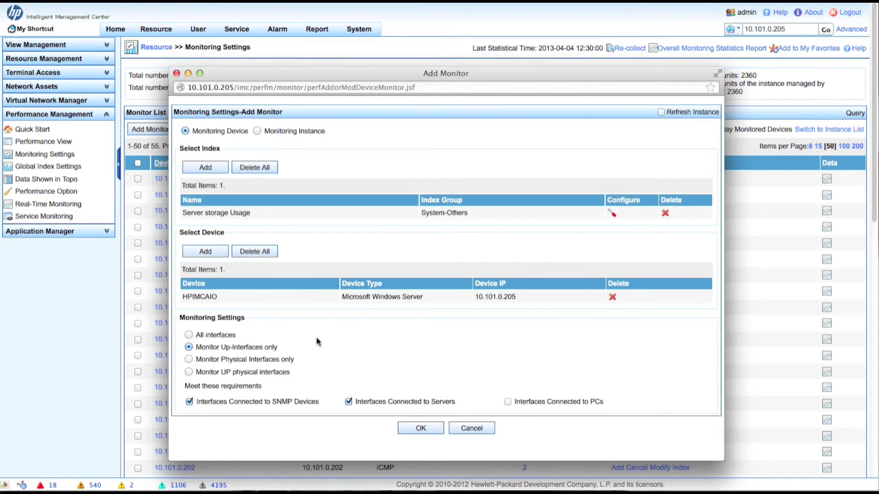
Limit the monitor to HPIMCAIO's C:\ storage instance, save it, and close the results
left_click(258, 131)
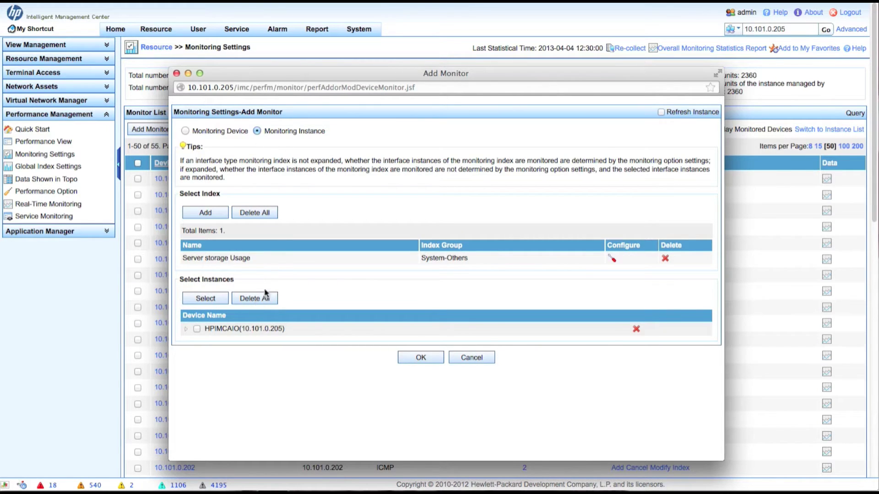
left_click(186, 329)
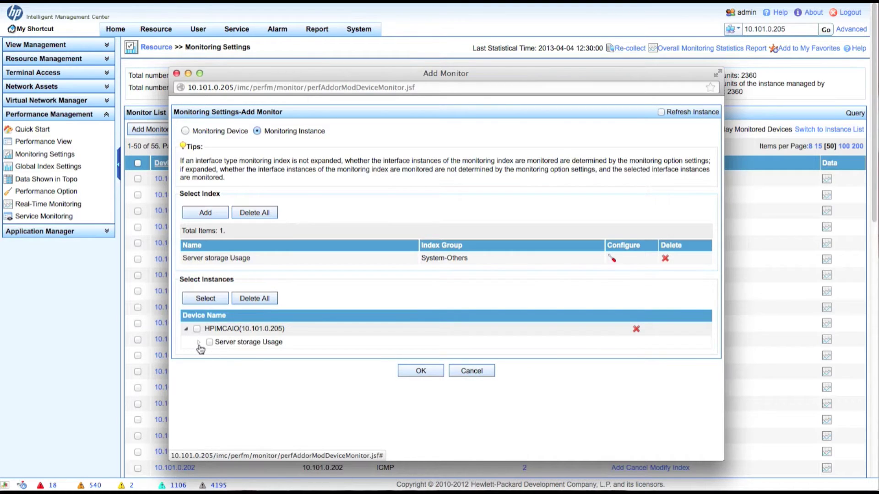
left_click(198, 343)
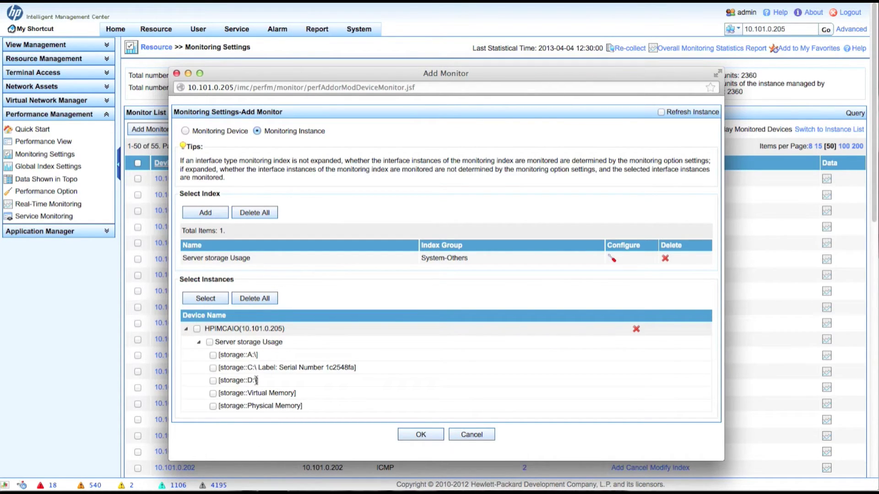
left_click(213, 369)
left_click(431, 436)
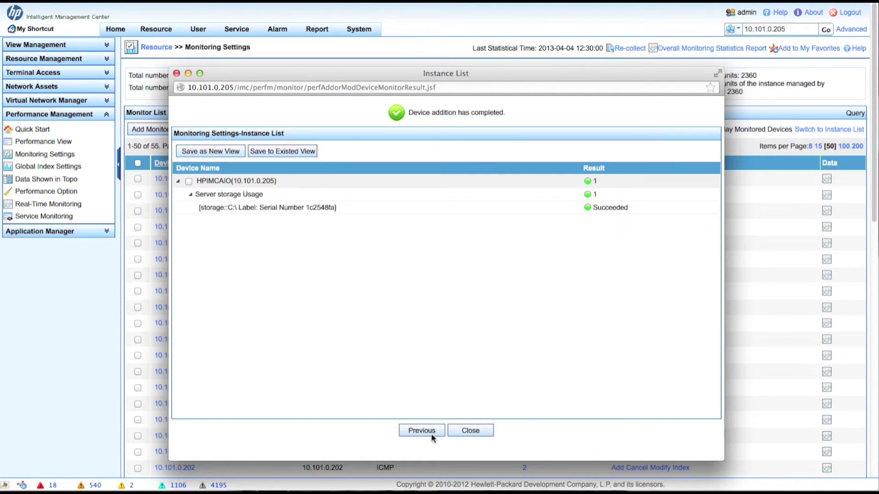
left_click(471, 431)
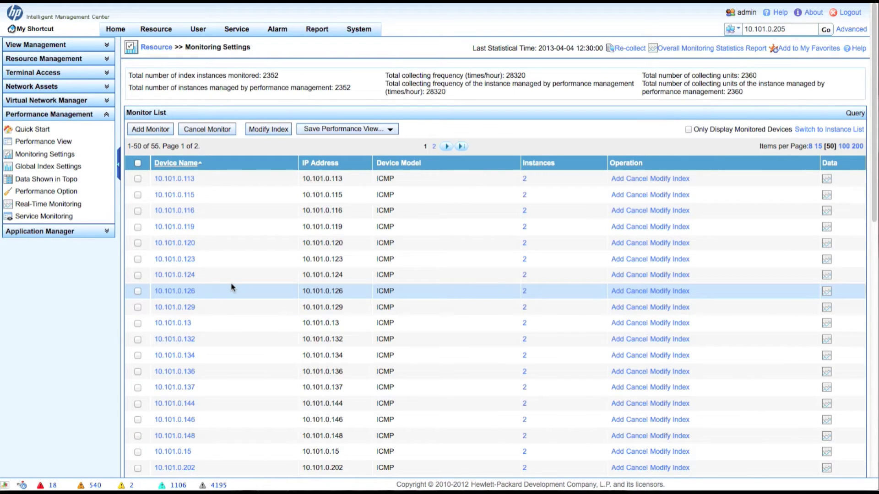
left_click(57, 144)
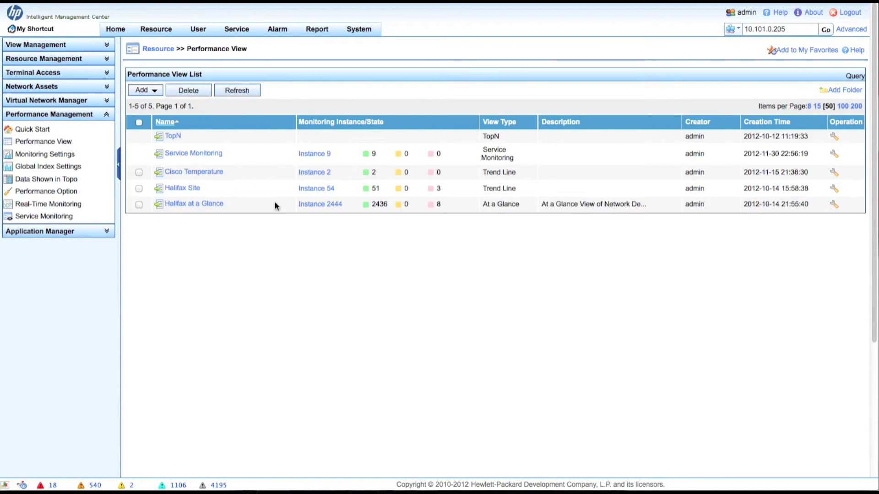
Create a Trend Line view and add the Server storage Usage (%) index from System - Others
left_click(152, 90)
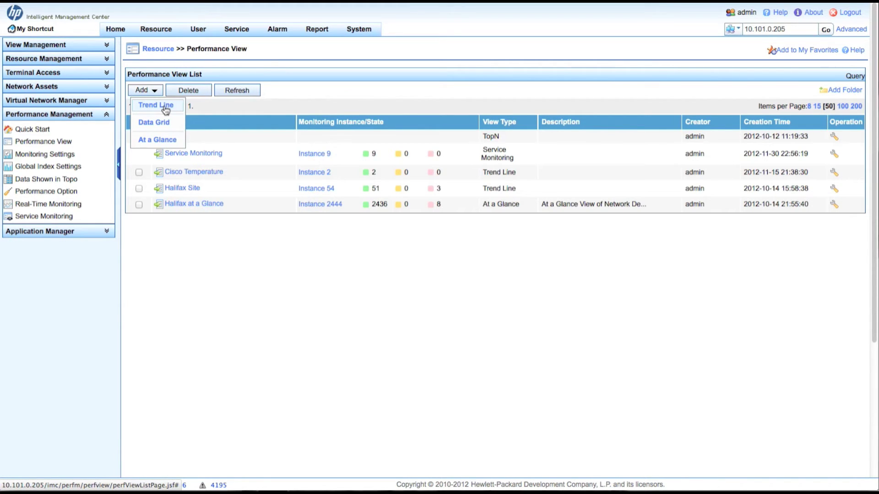
left_click(165, 107)
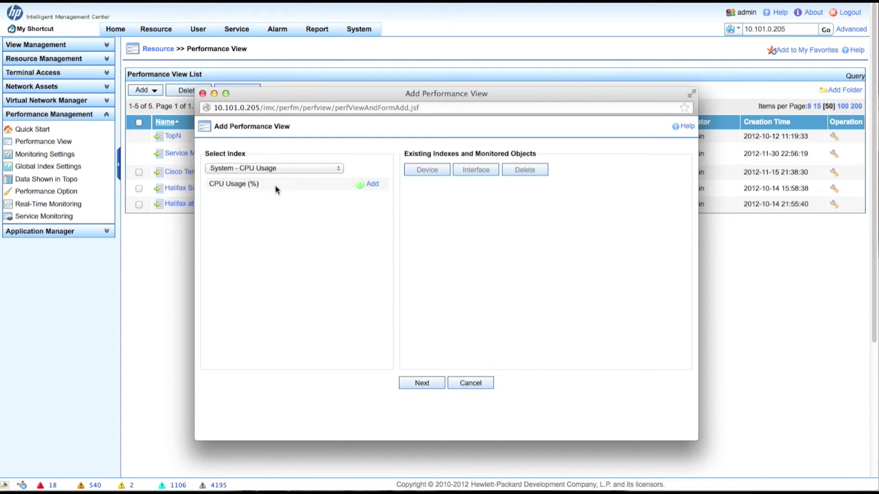
left_click(287, 169)
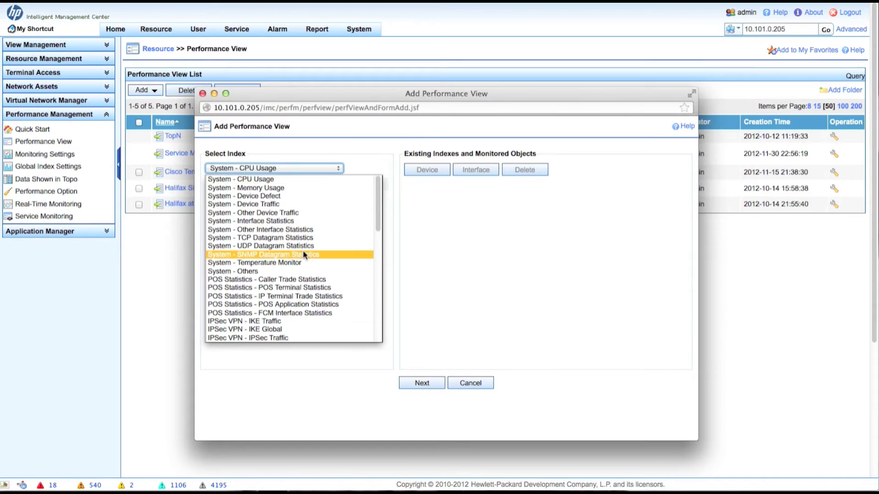
left_click(262, 272)
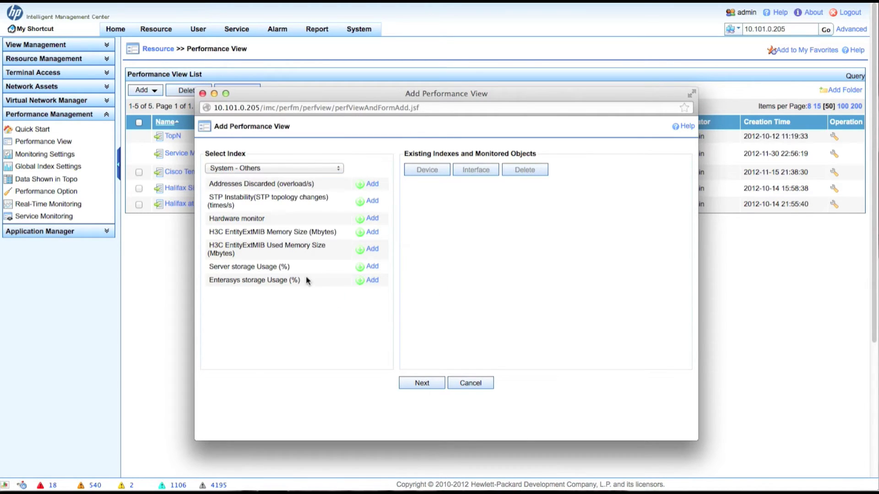
left_click(372, 266)
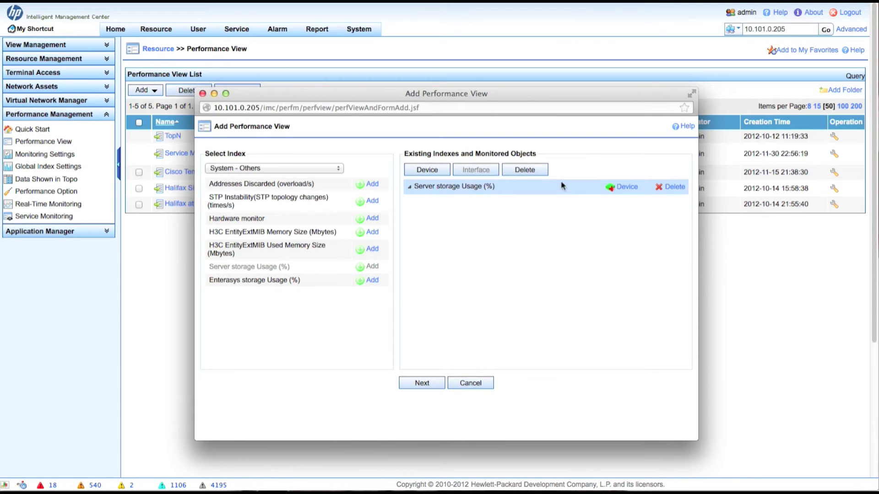
left_click(627, 188)
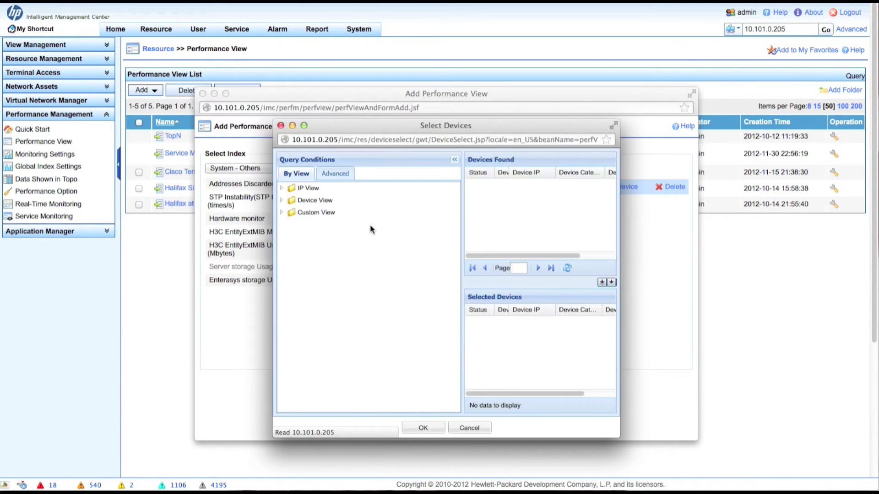
Select HPIMCAIO from Virtual Devices, sorted by device series, as the index's device
left_click(223, 171)
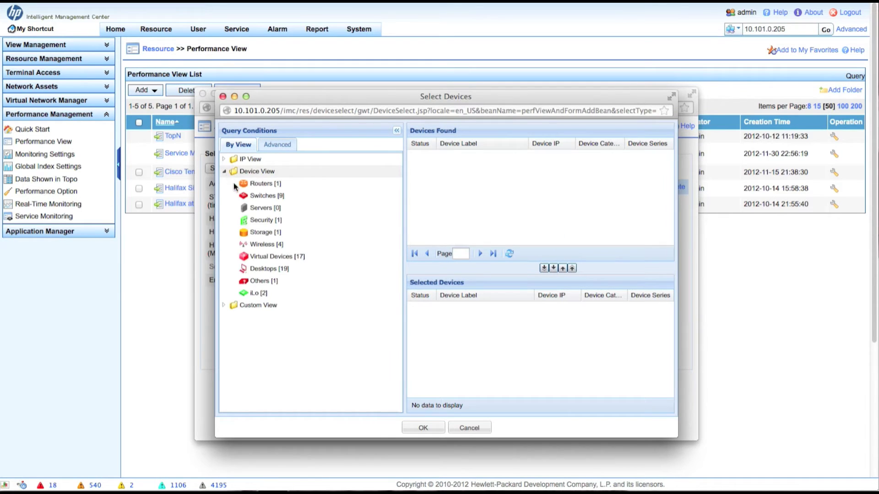
left_click(269, 256)
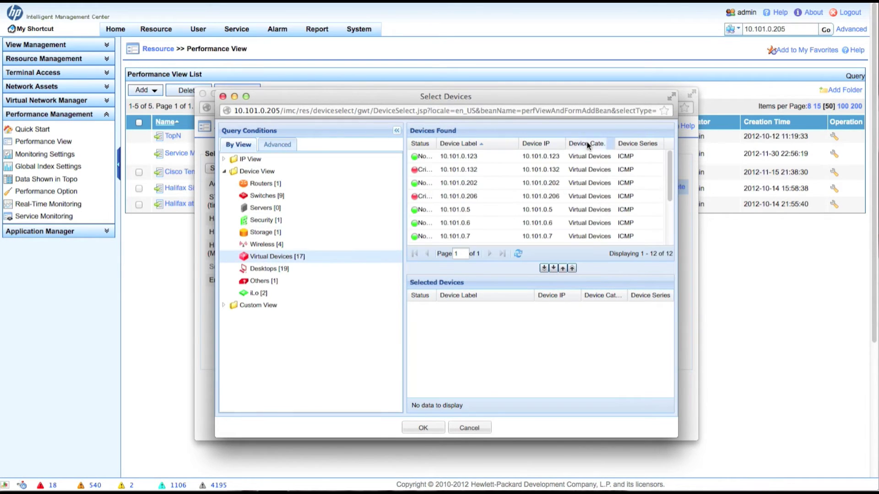
left_click(638, 144)
left_click(637, 143)
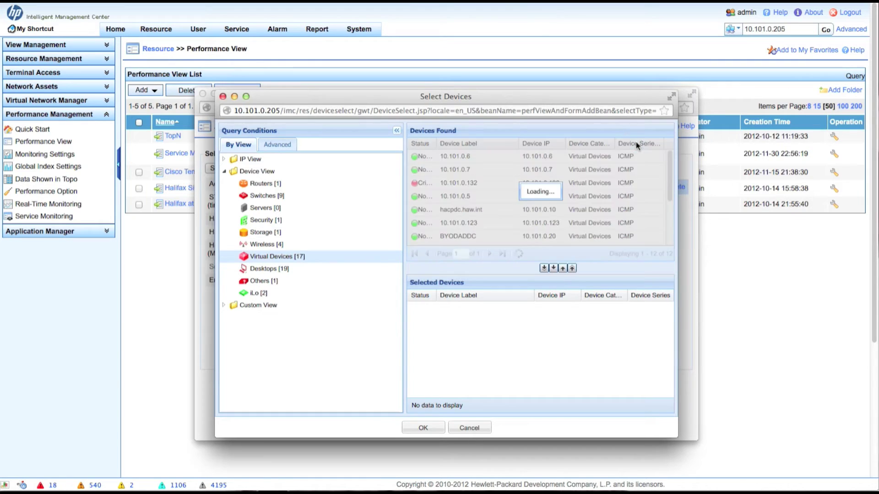
left_click(468, 158)
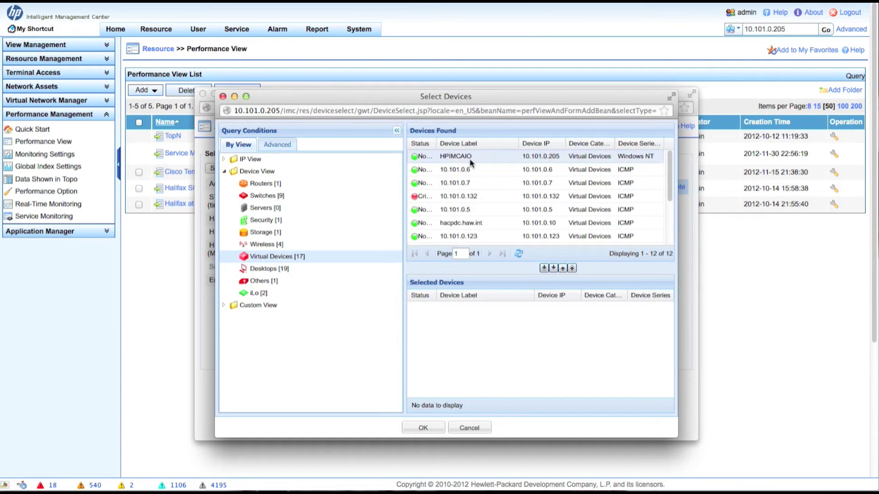
left_click(554, 268)
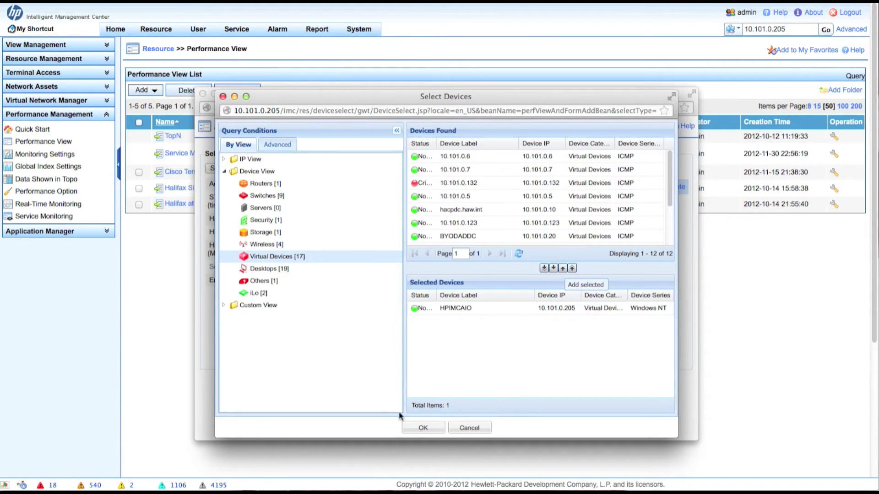
left_click(423, 429)
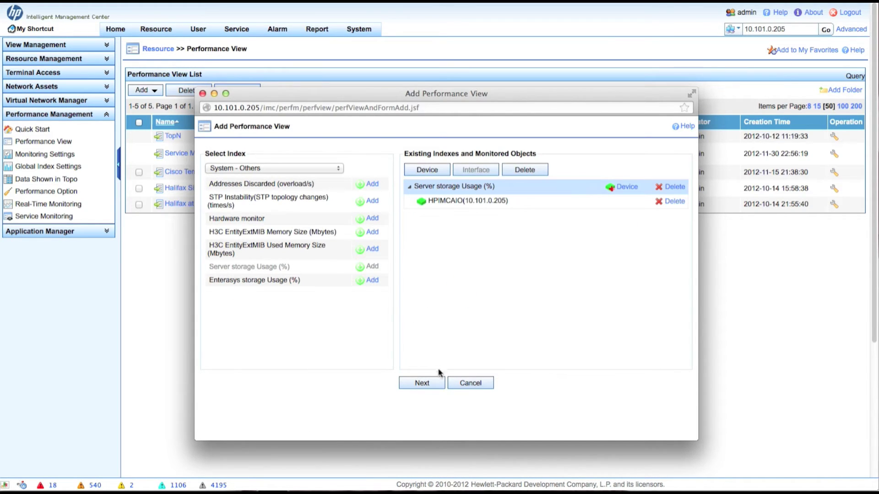
Untick A:\, D:\, Physical Memory and Virtual Memory so only C:\ remains, then save
left_click(434, 384)
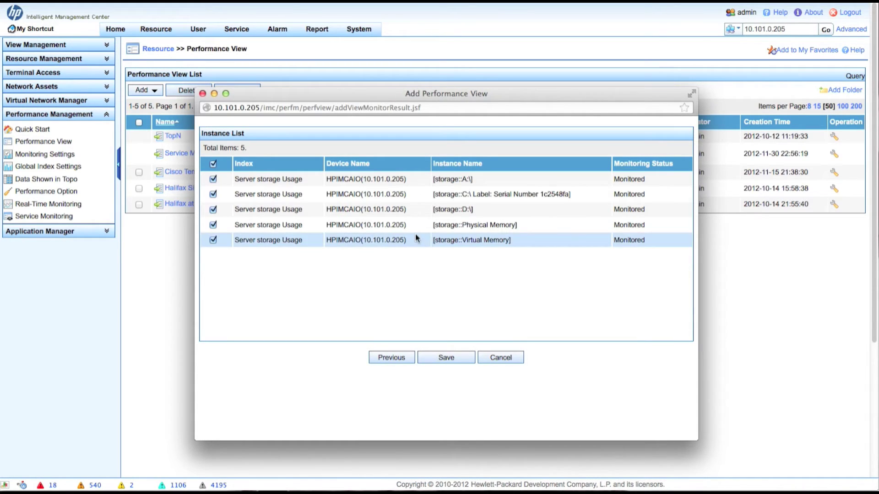
left_click(213, 180)
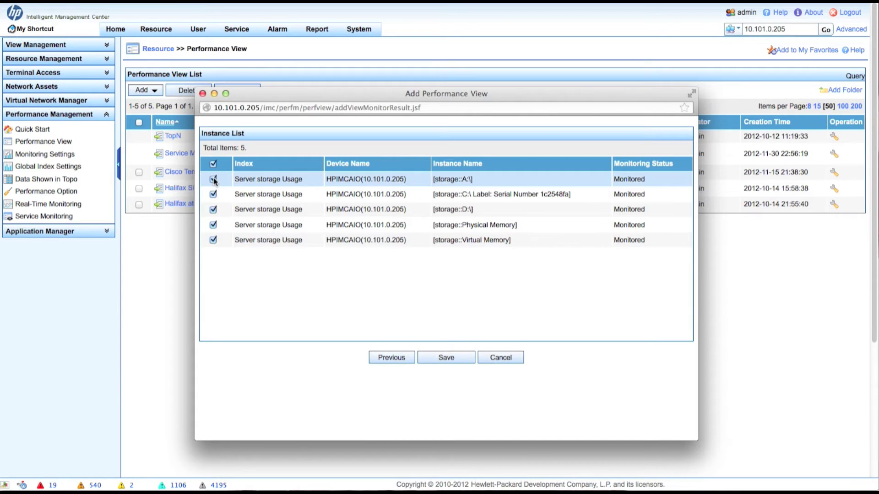
left_click(212, 210)
left_click(213, 225)
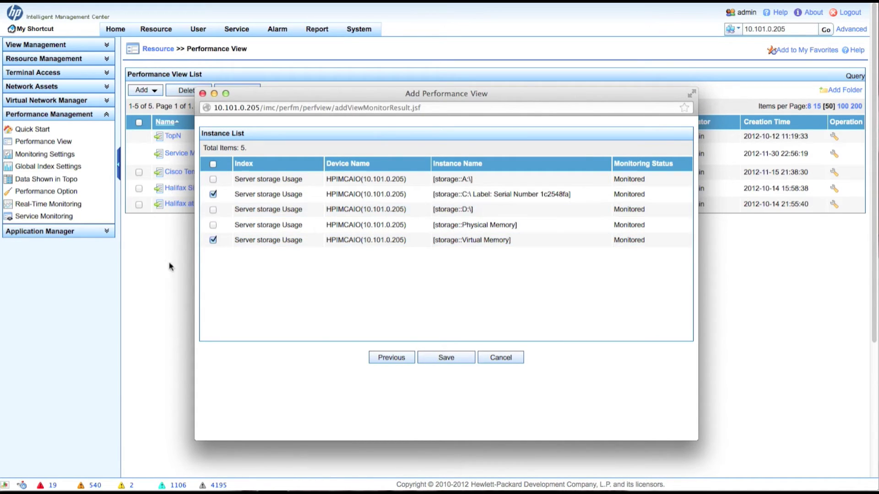
left_click(213, 240)
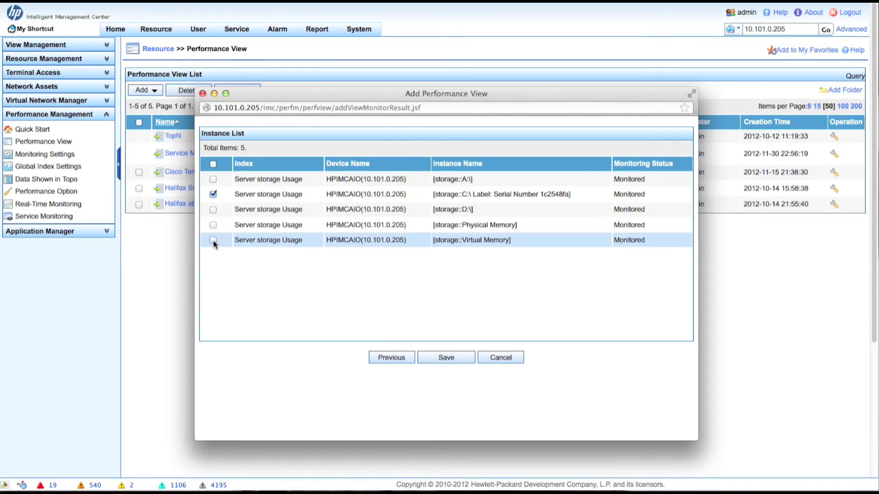
left_click(451, 357)
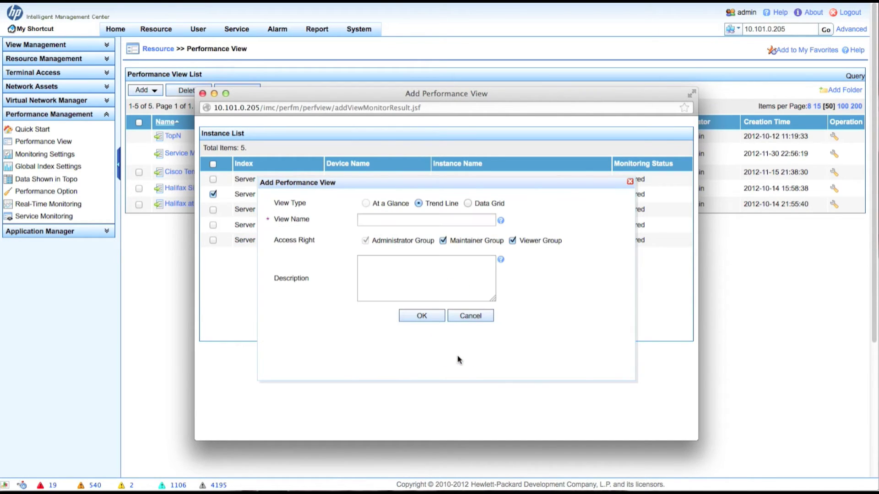
Name the view 'Windows Disk Space', confirm it, and dismiss the success message
left_click(403, 221)
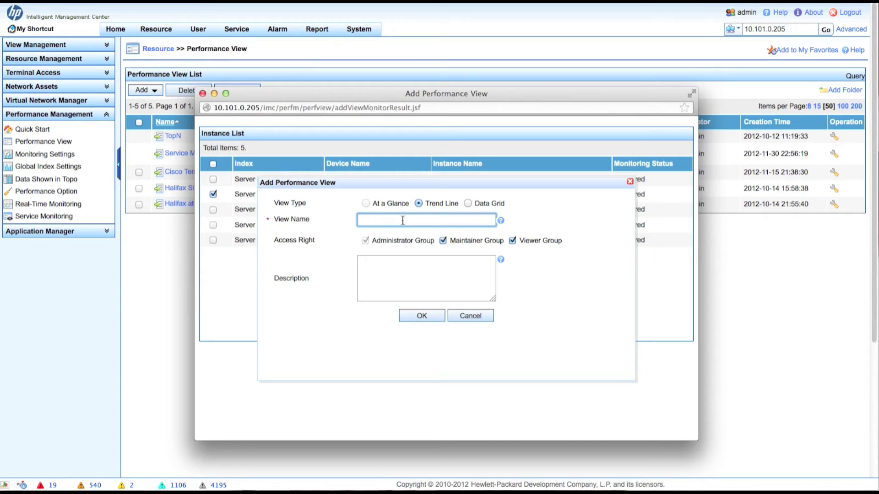
type("Dis")
type("Window")
type("k Space")
left_click(421, 316)
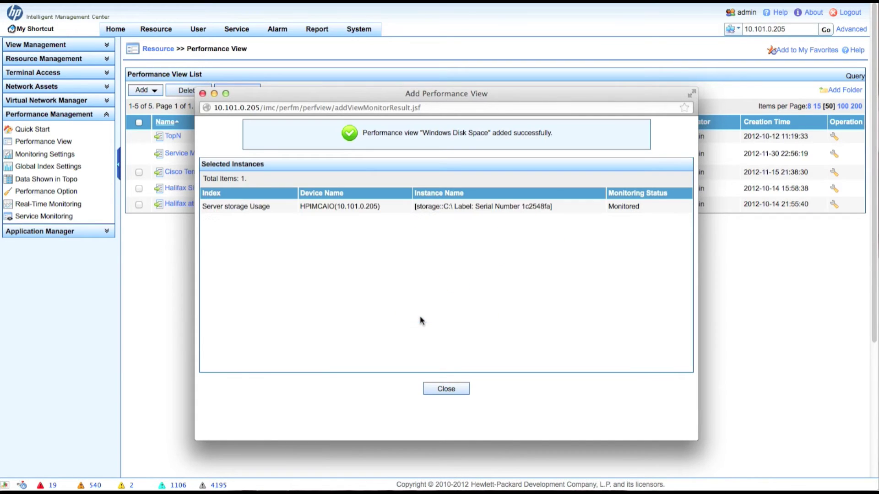
left_click(460, 387)
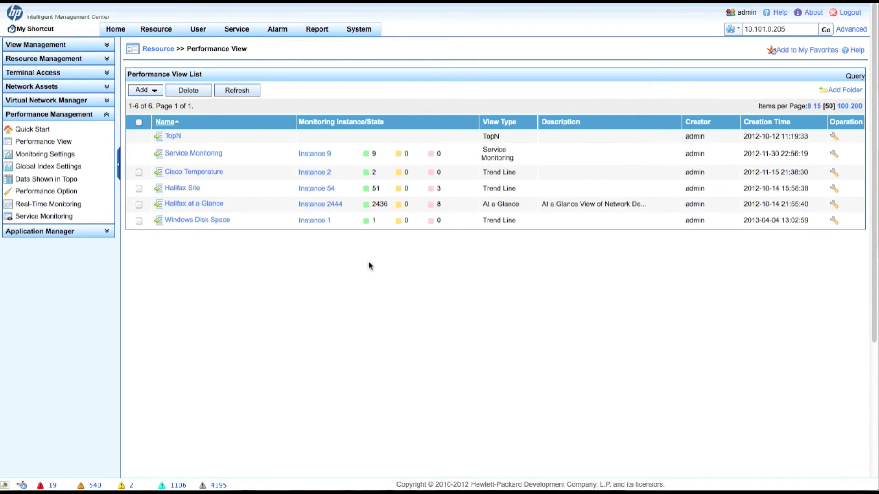
left_click(211, 221)
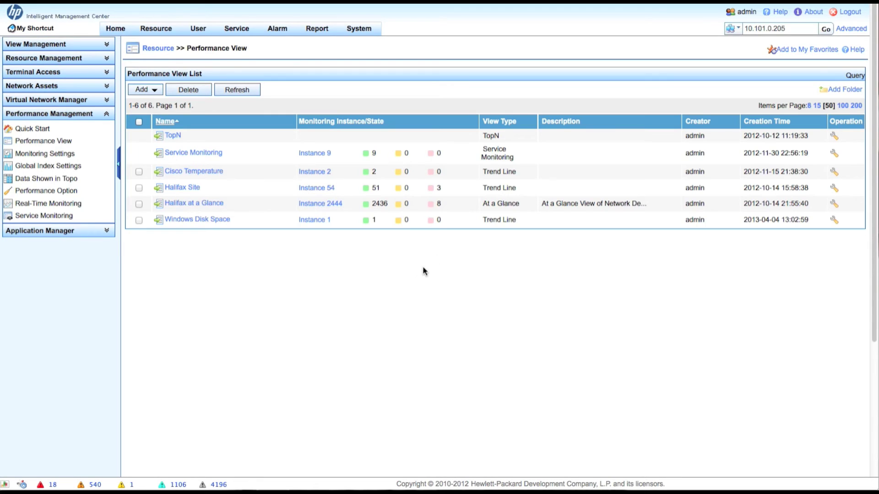
left_click(48, 157)
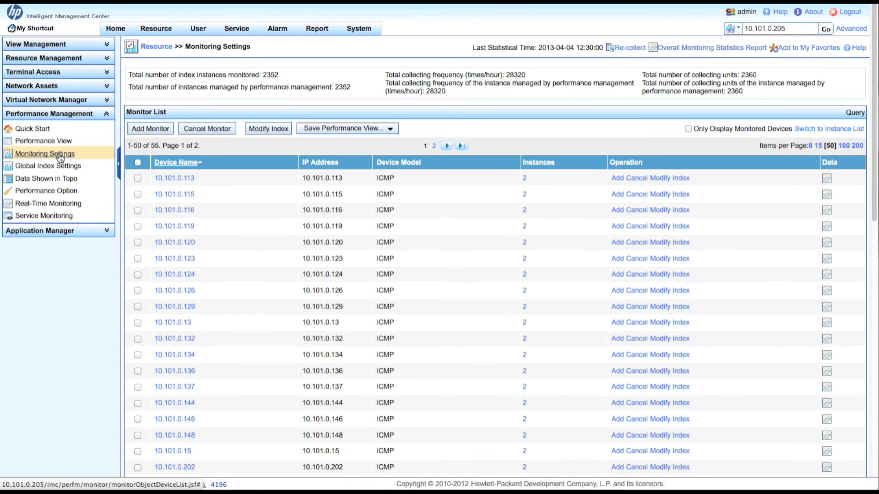
Filter the Monitor List by IP 10.101.0.205 and show HPIMCAIO's 12 monitored instances
left_click(856, 113)
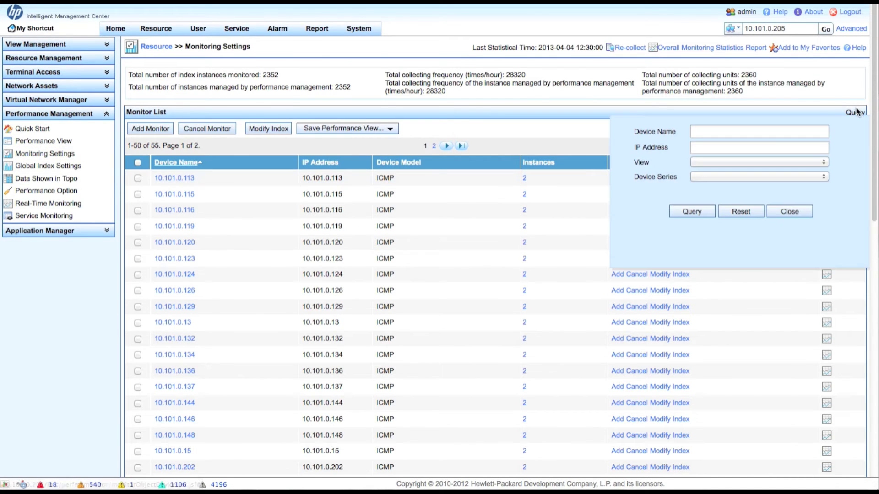
left_click(776, 147)
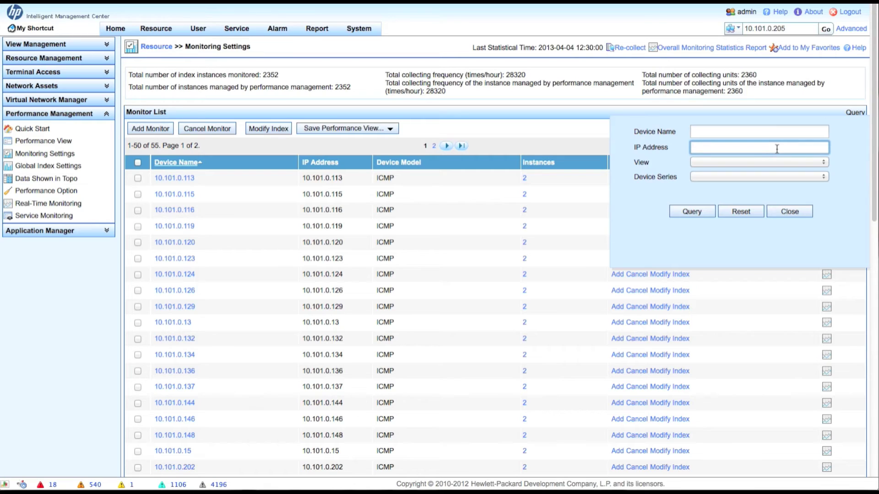
type("10.101.0.205")
left_click(695, 214)
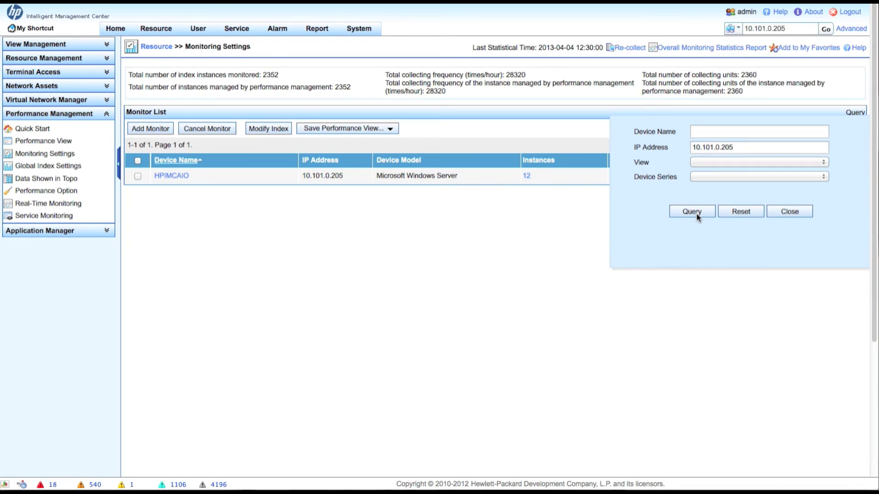
left_click(798, 214)
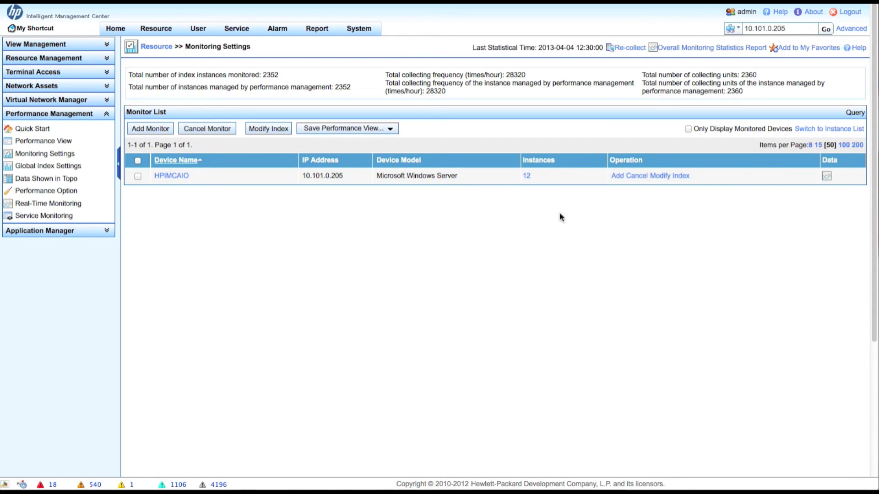
left_click(526, 176)
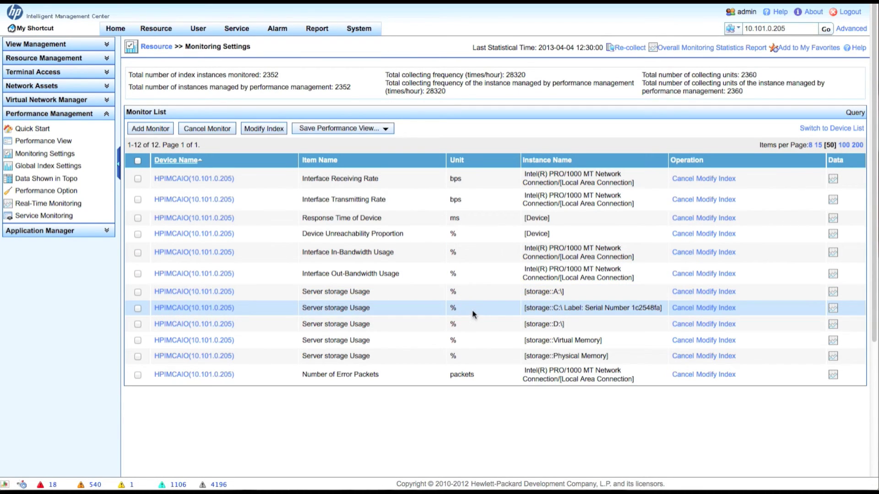
Turn off global index settings for the C: drive and set thresholds of 80 and 90
left_click(710, 312)
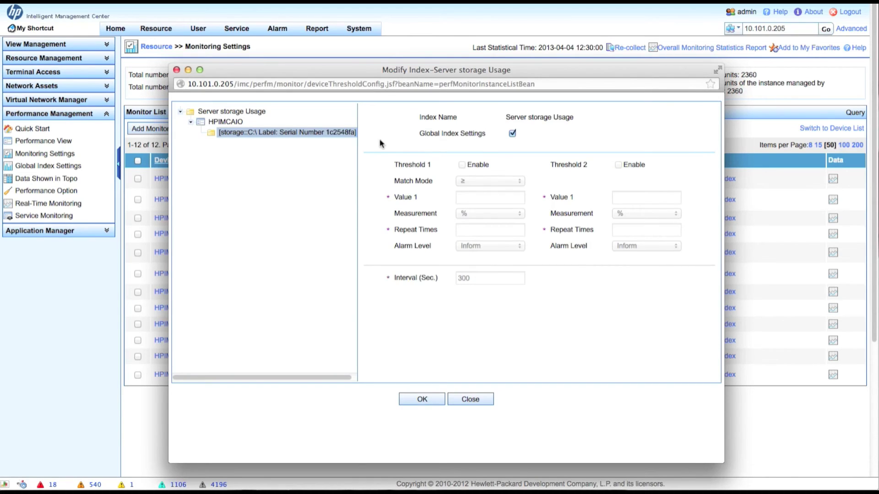
left_click(413, 136)
left_click(509, 133)
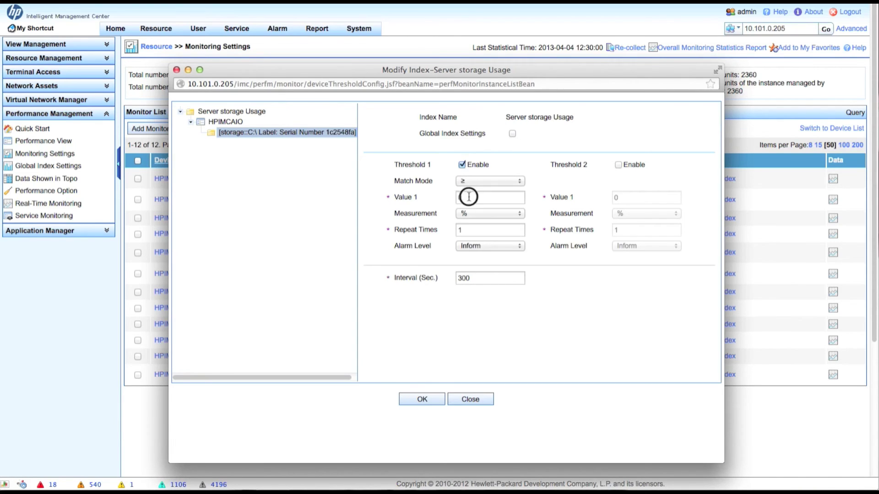
left_click_drag(467, 199, 438, 198)
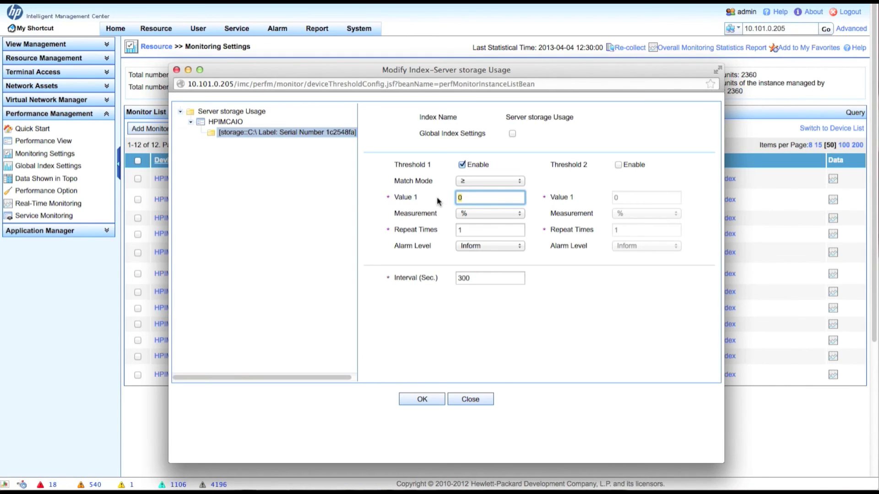
type("80")
left_click(614, 164)
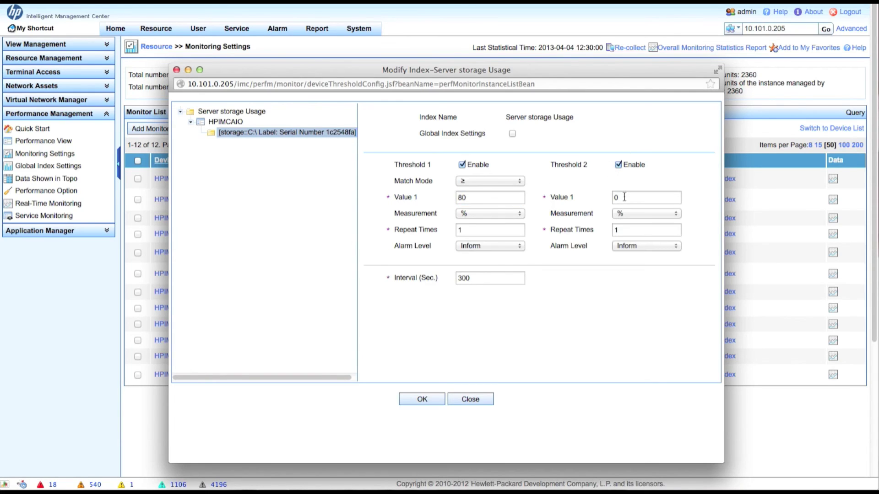
double_click(624, 196)
type("90")
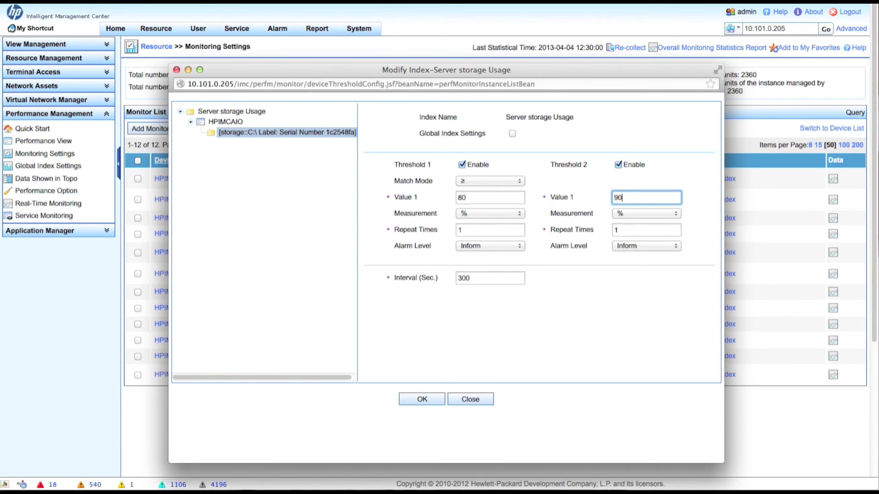
Set alarm levels Minor and Major, a 600-second interval, and save the thresholds
left_click(487, 246)
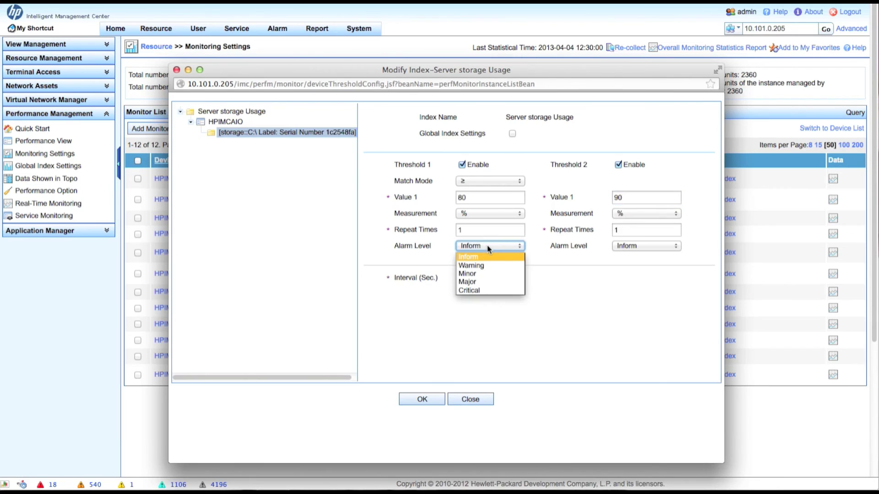
left_click(498, 275)
left_click(648, 248)
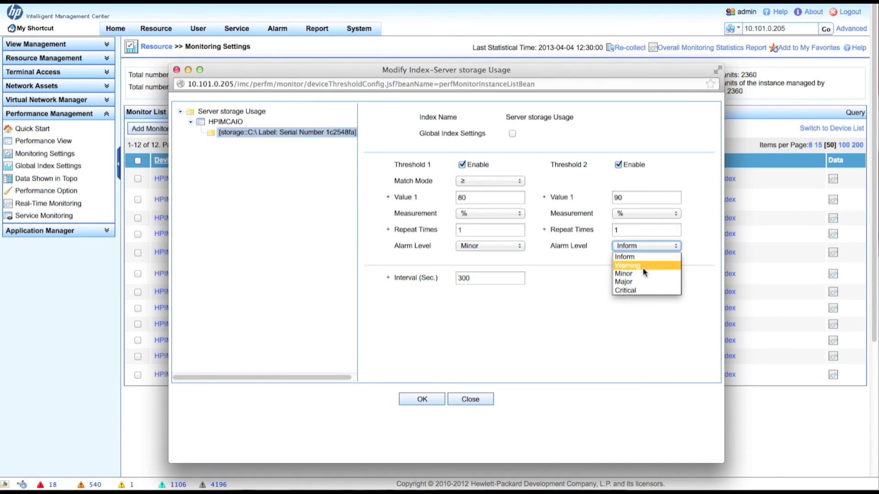
left_click(641, 281)
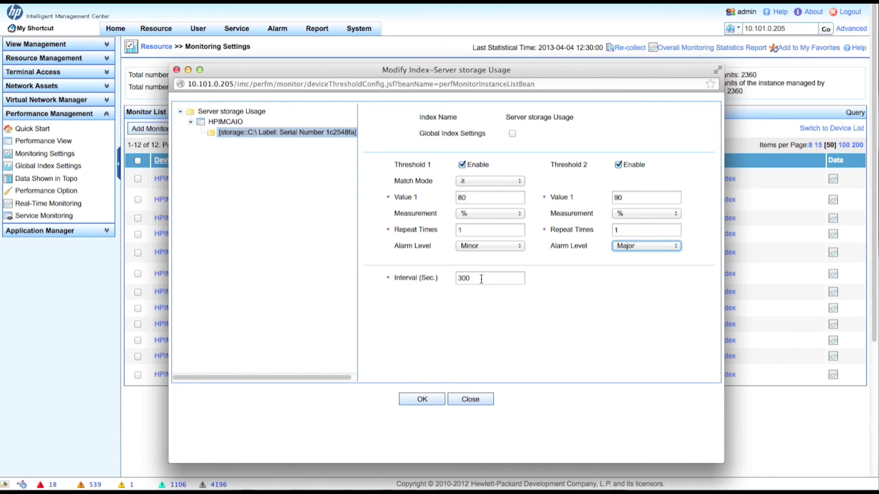
left_click_drag(481, 279, 430, 280)
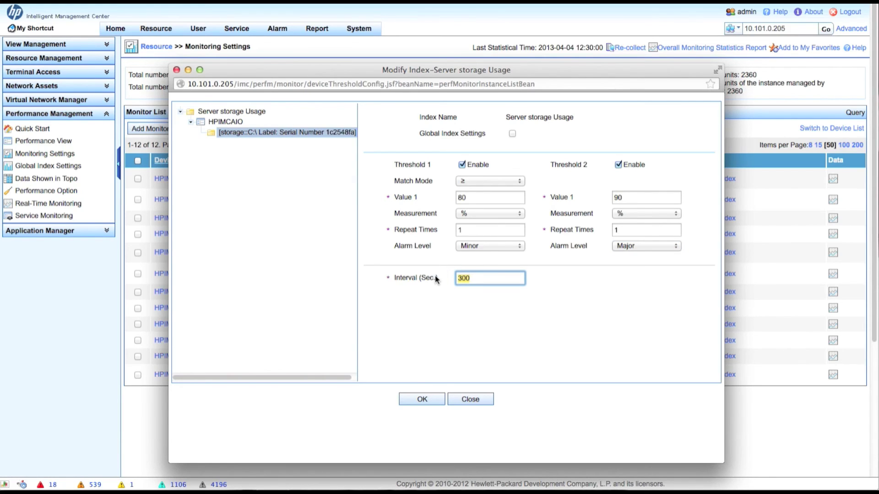
type("600")
left_click(569, 300)
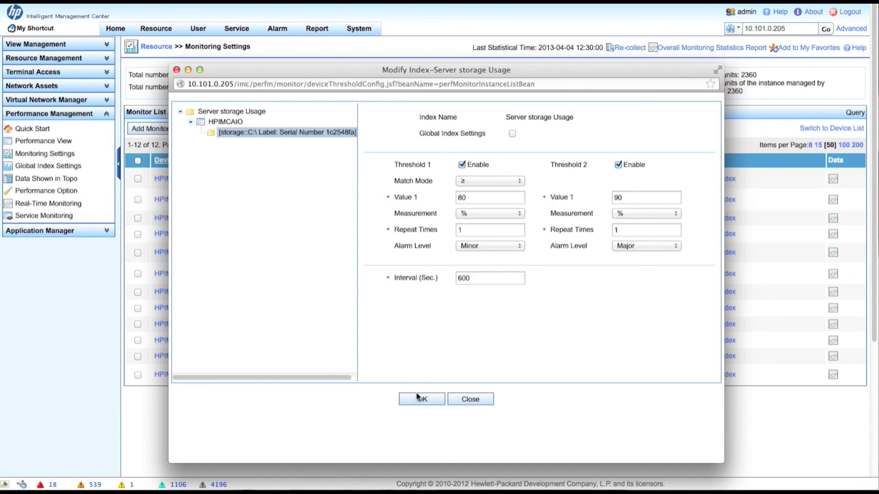
left_click(436, 401)
left_click(437, 401)
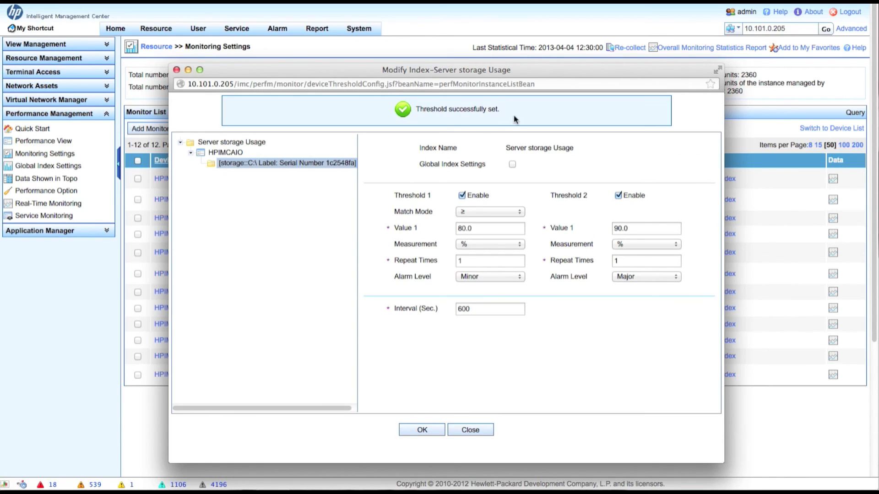
left_click(483, 430)
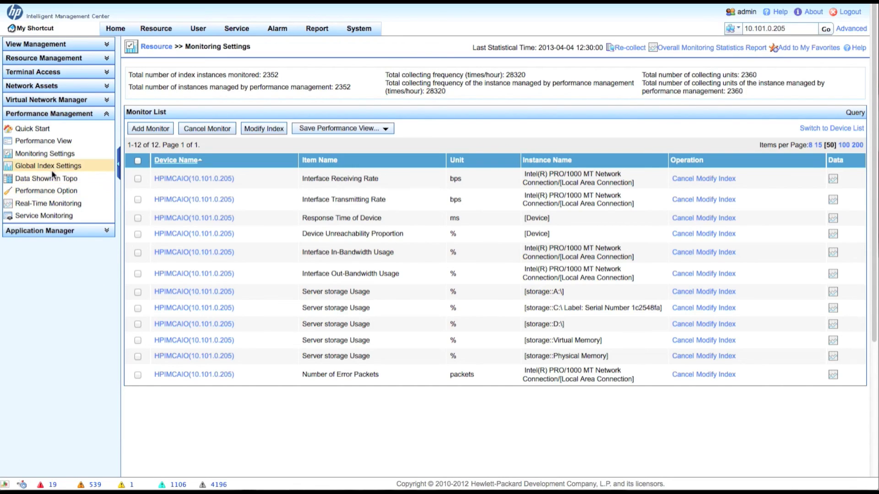
Open the saved Windows Disk Space performance view and reload its C: drive usage chart
left_click(56, 147)
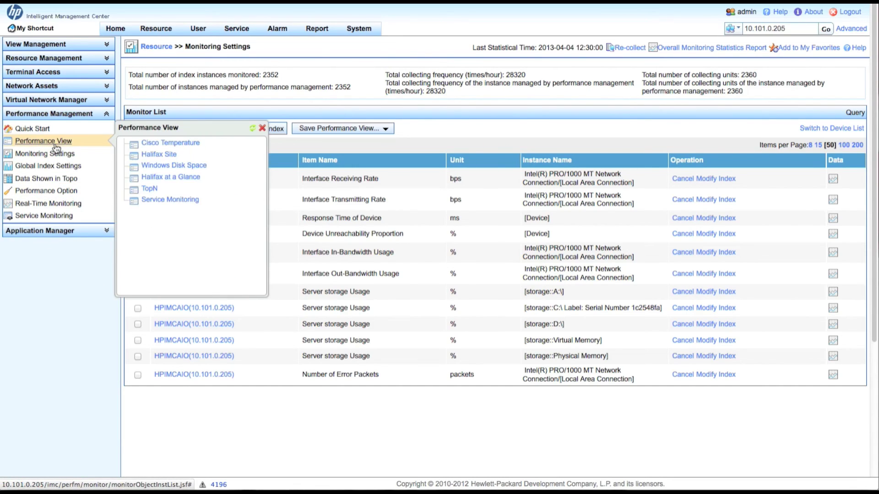
left_click(174, 167)
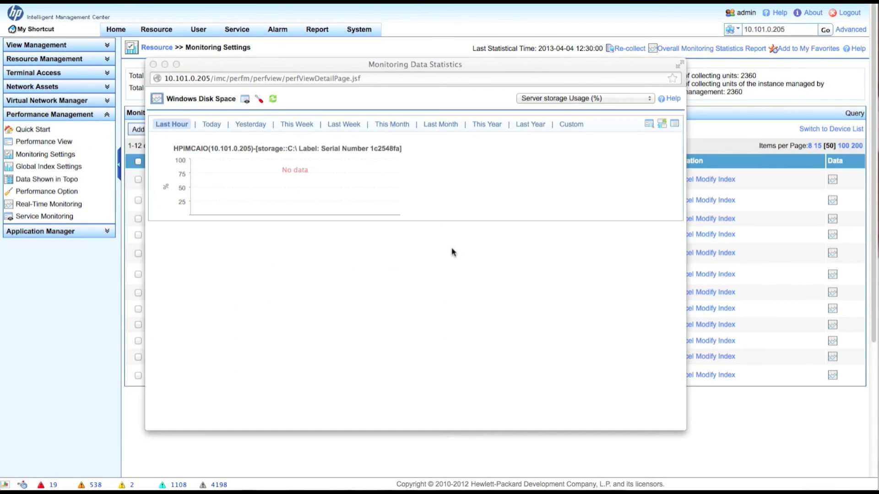
left_click(283, 204)
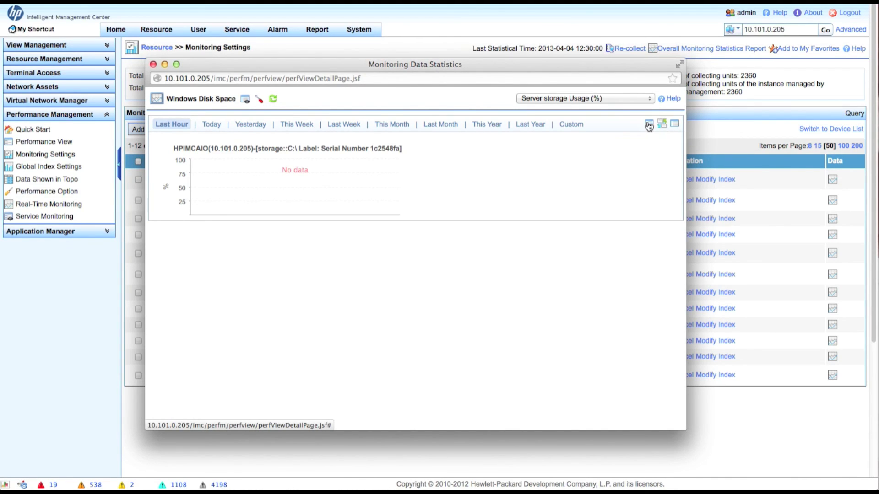
left_click(273, 101)
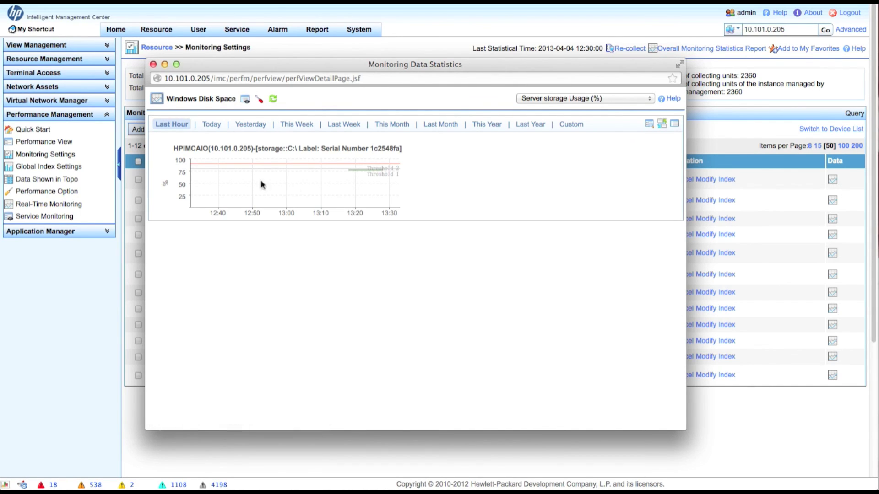
Zoom the chart onto the latest readings, showing C:\ usage holding at 76.452%
mouse_move(347, 174)
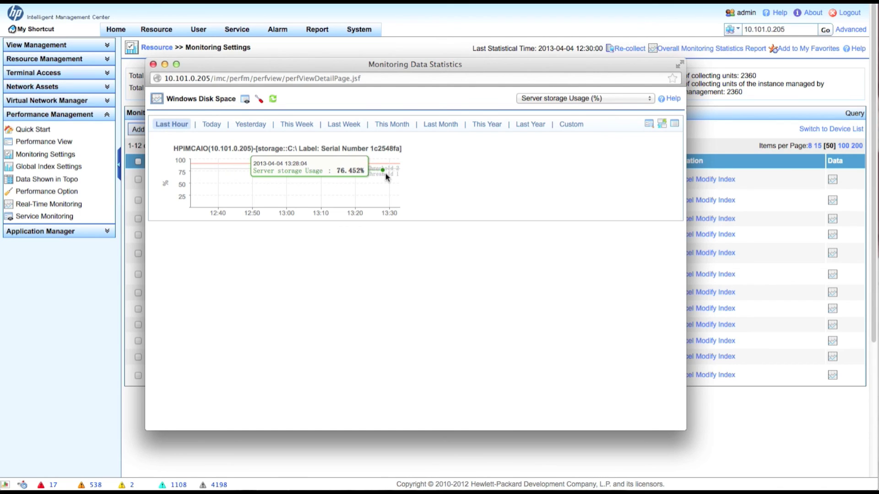
left_click_drag(388, 172, 345, 170)
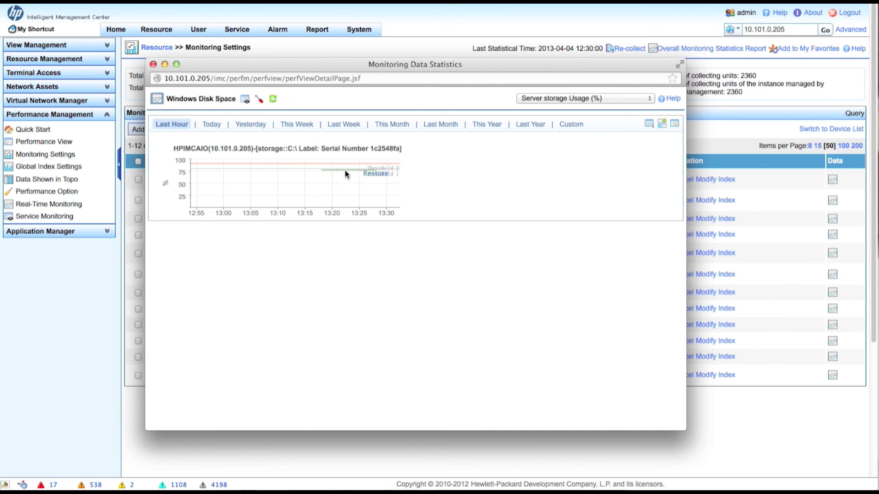